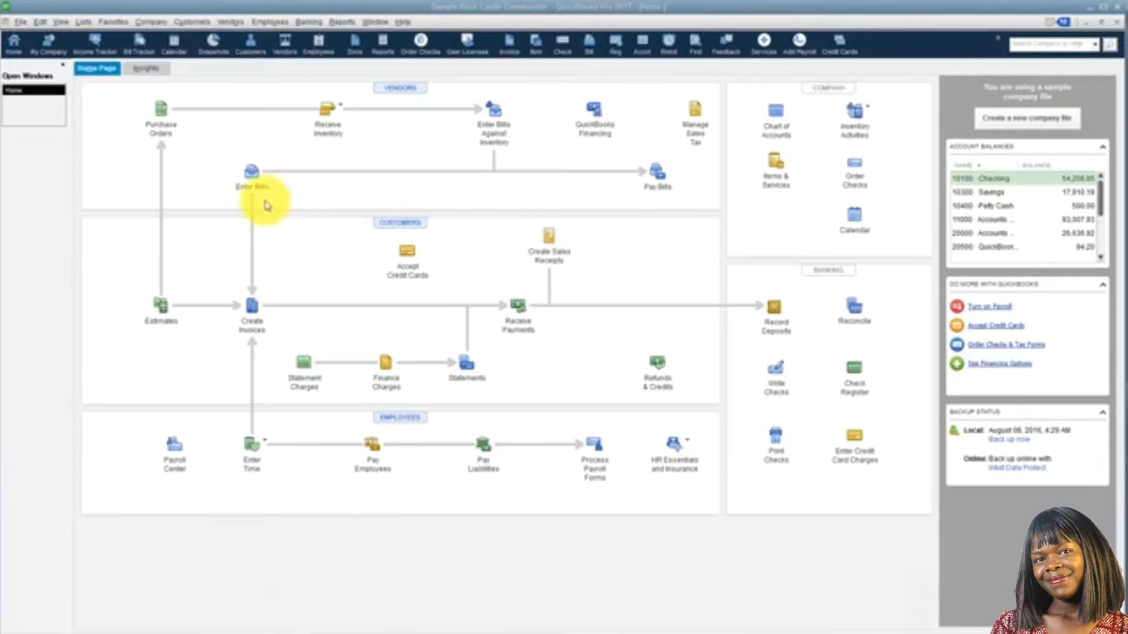
Start a new bill, keep it a bill rather than a credit, and quick-add SCE&G as its vendor.
left_click(251, 175)
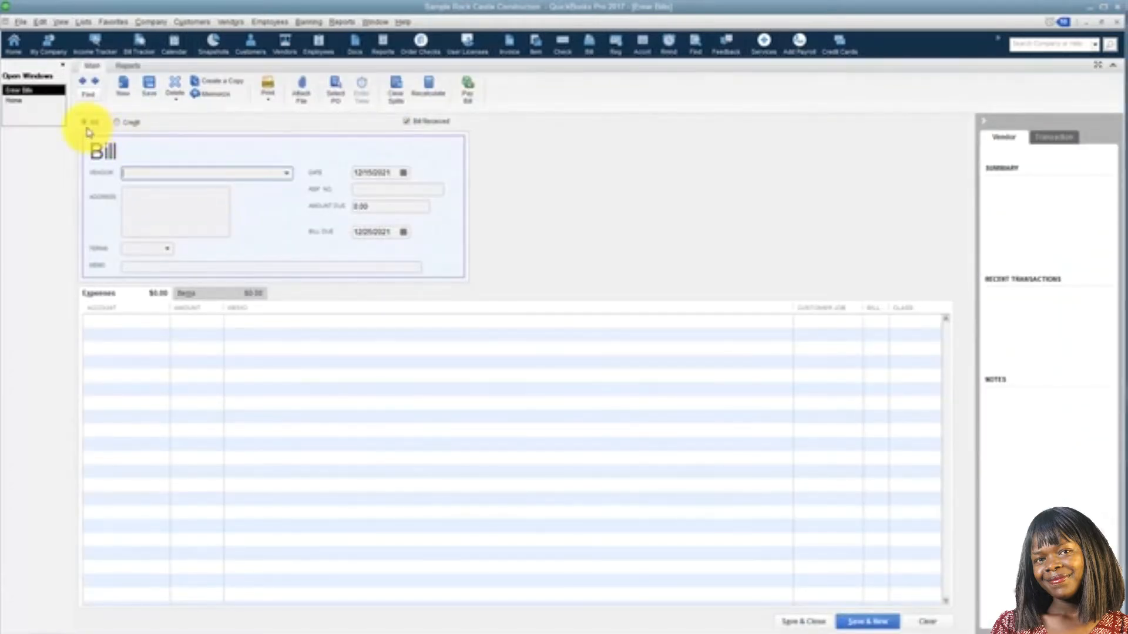
left_click(118, 124)
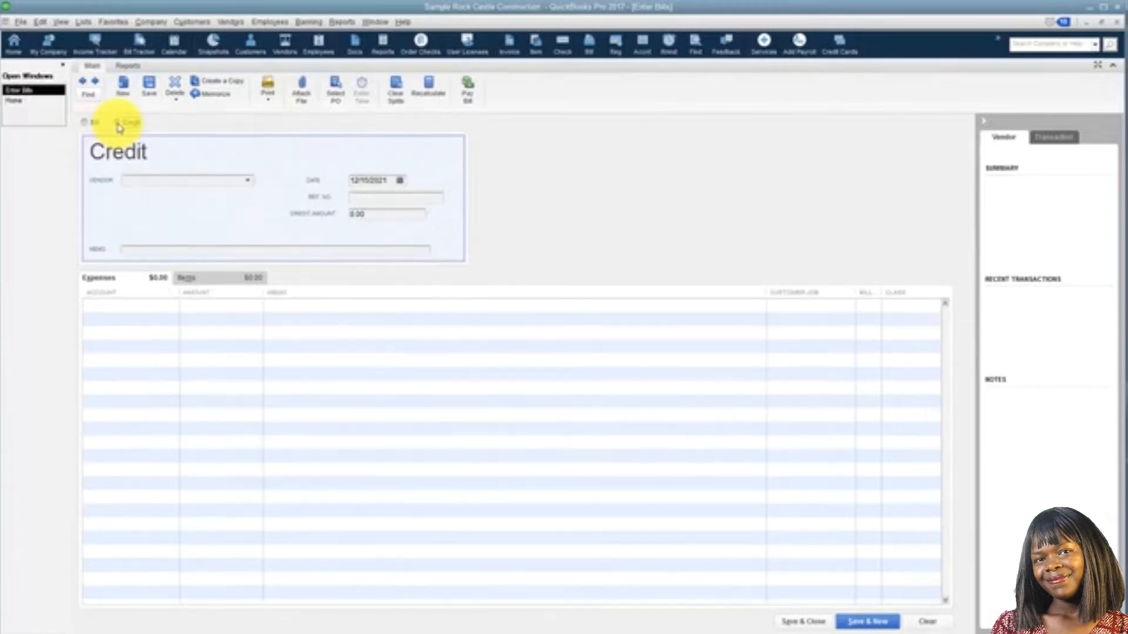
left_click(85, 123)
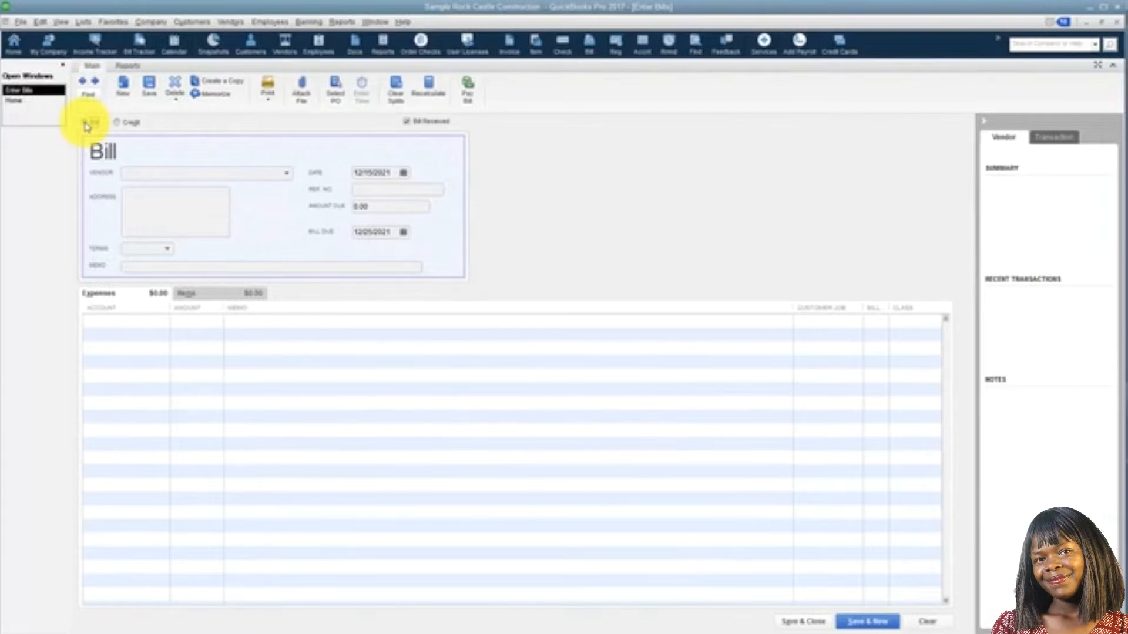
left_click(131, 173)
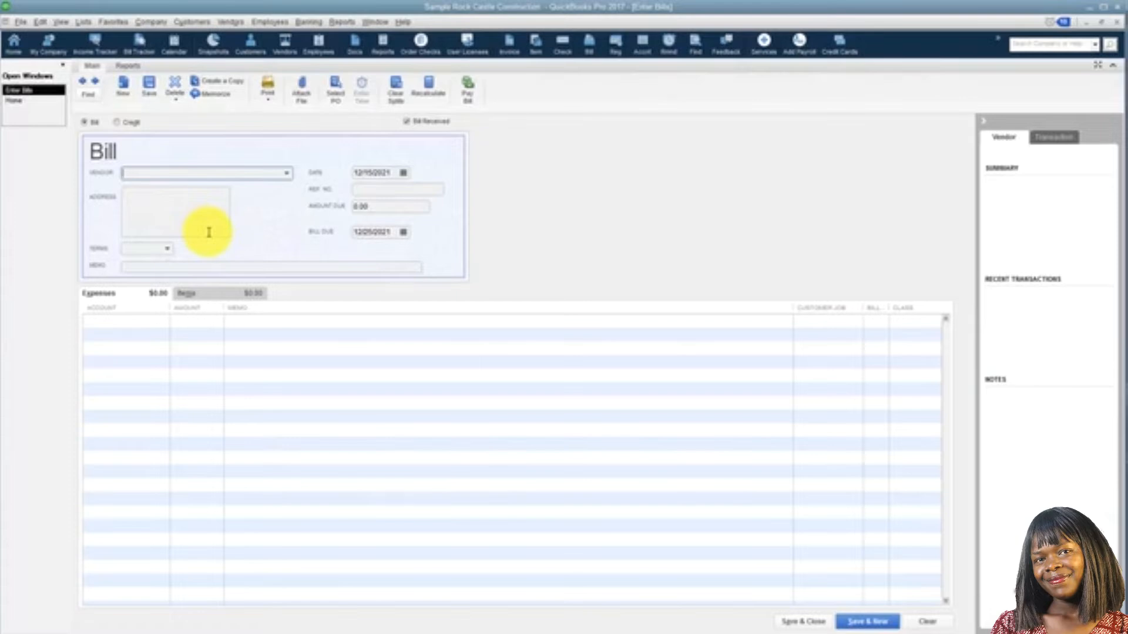
type("SCE&G")
key("Tab")
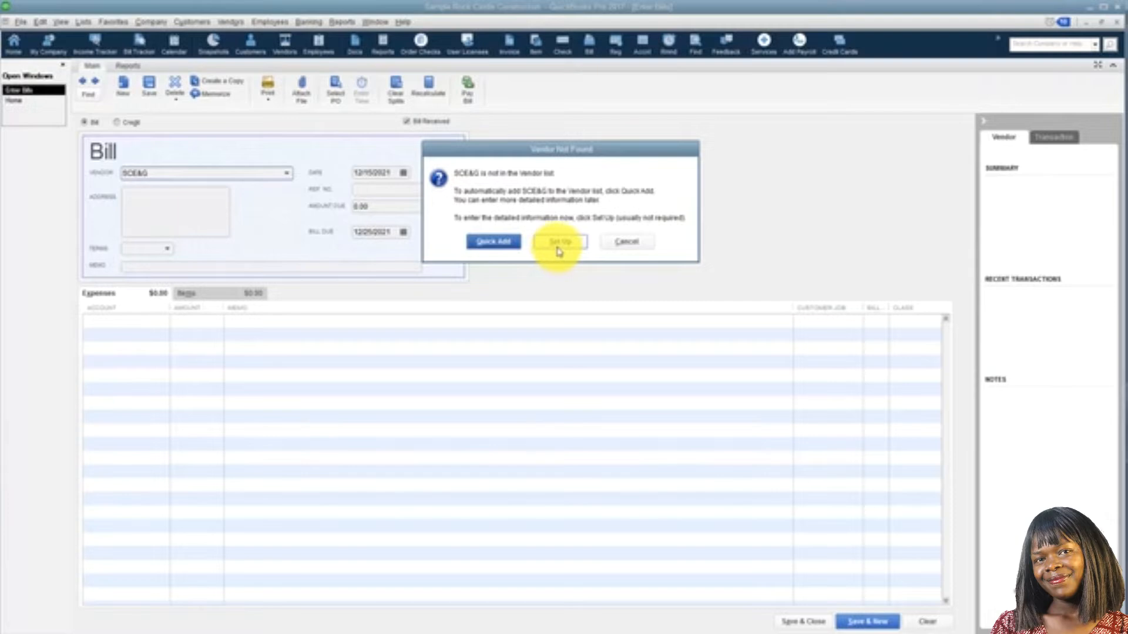
left_click(504, 242)
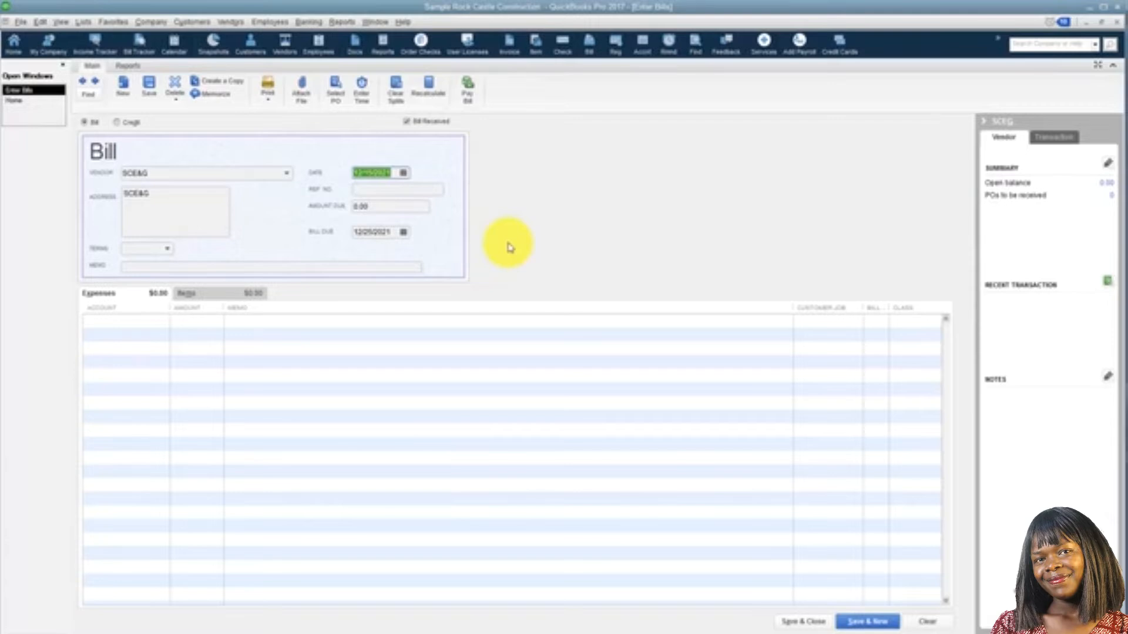
Set the SCE&G bill's date to 12/07/2021.
left_click(404, 173)
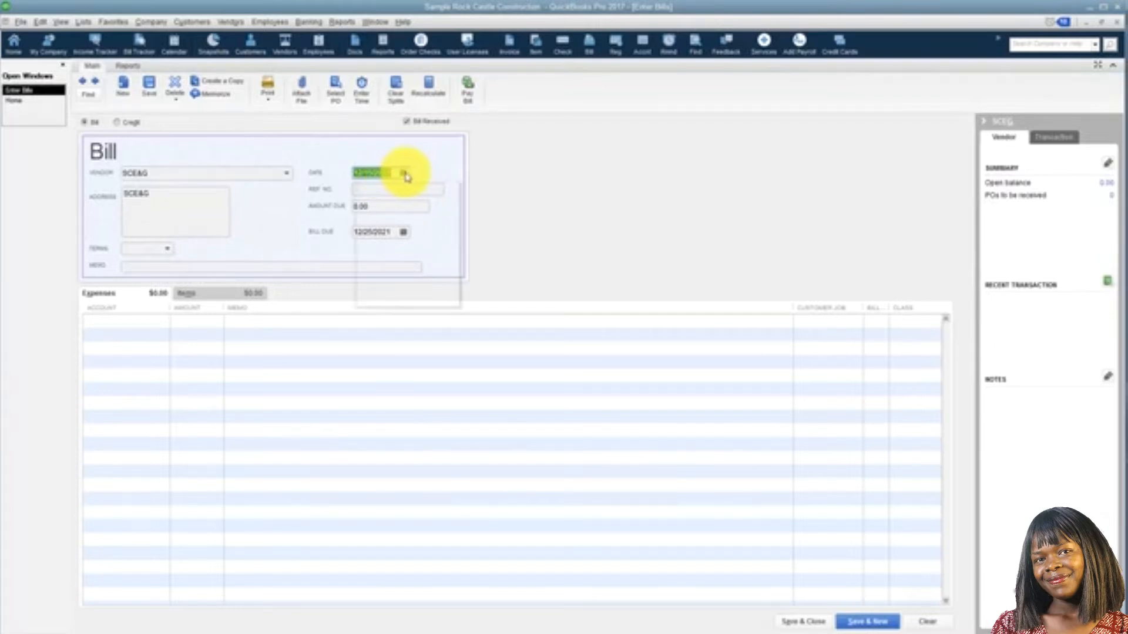
left_click(394, 242)
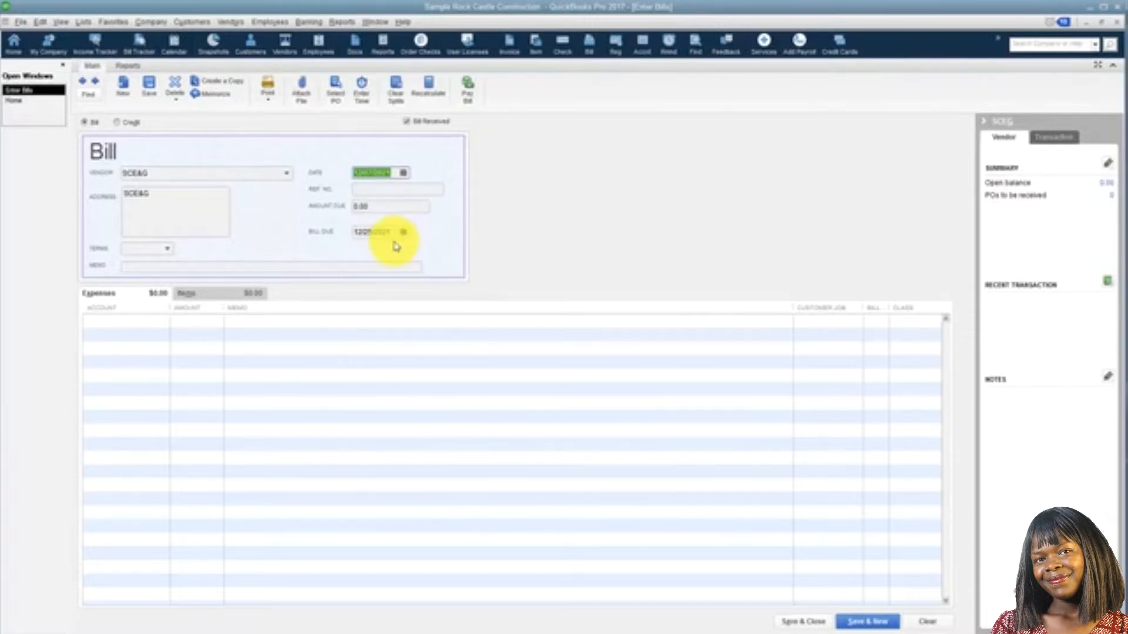
key("Tab")
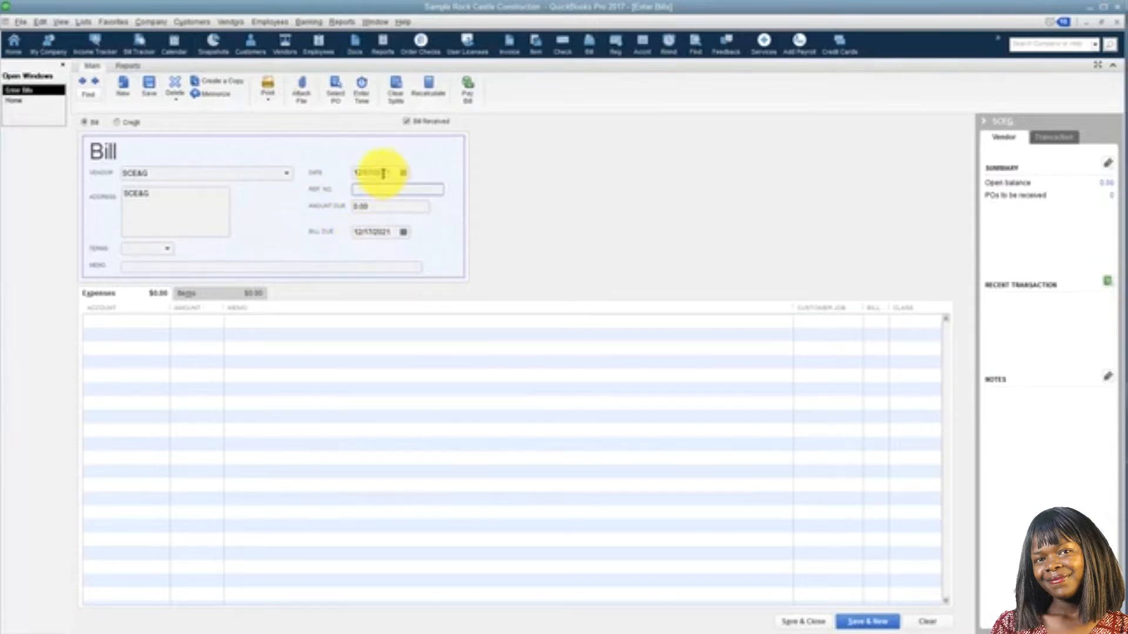
left_click(356, 172)
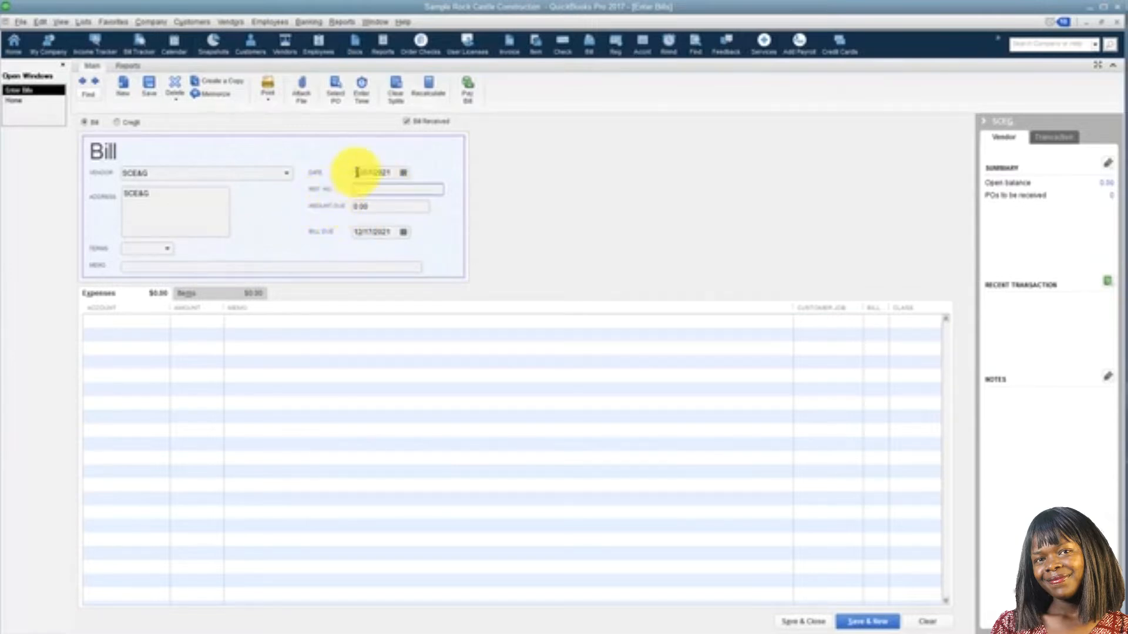
key("Tab")
Set the bill's payment terms to Net 30 and its due date to 01/07/2022.
left_click(169, 250)
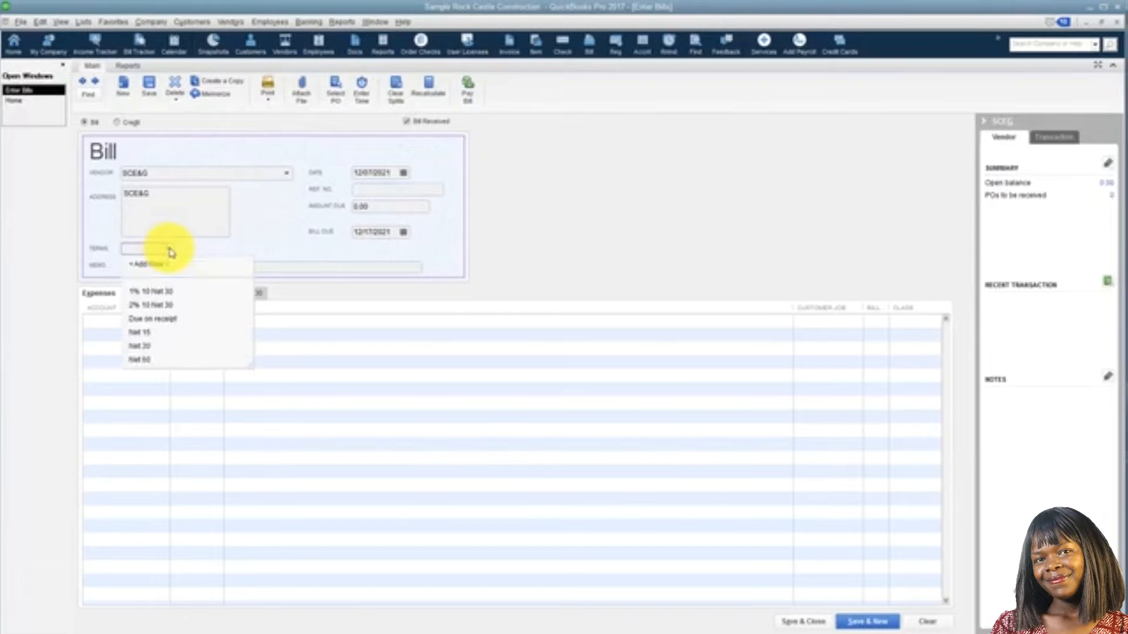
left_click(151, 346)
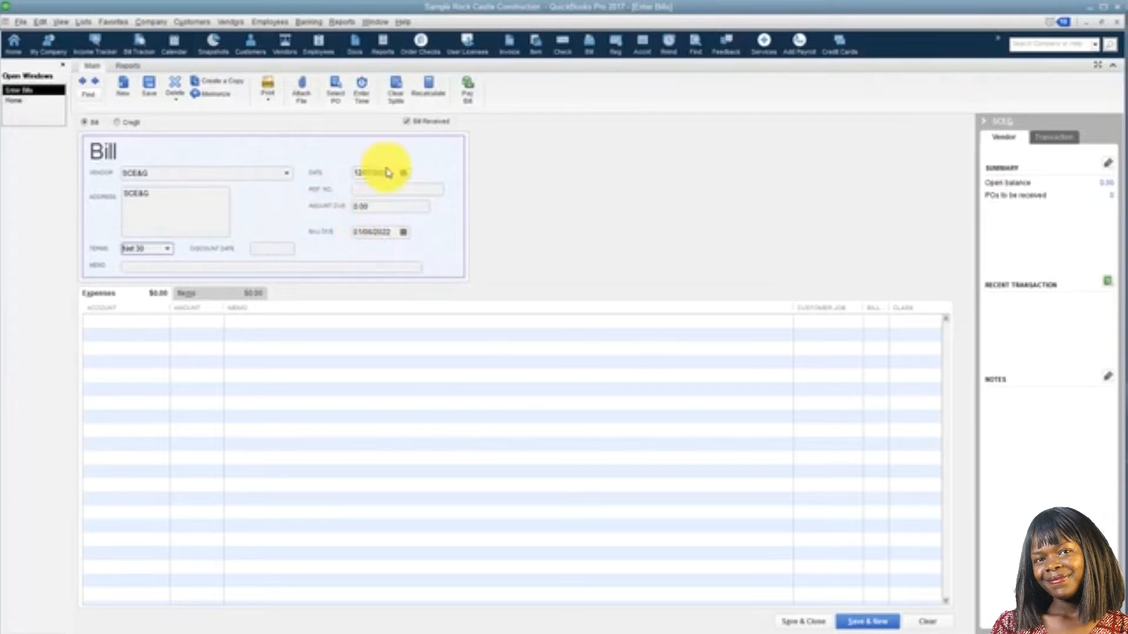
double_click(377, 232)
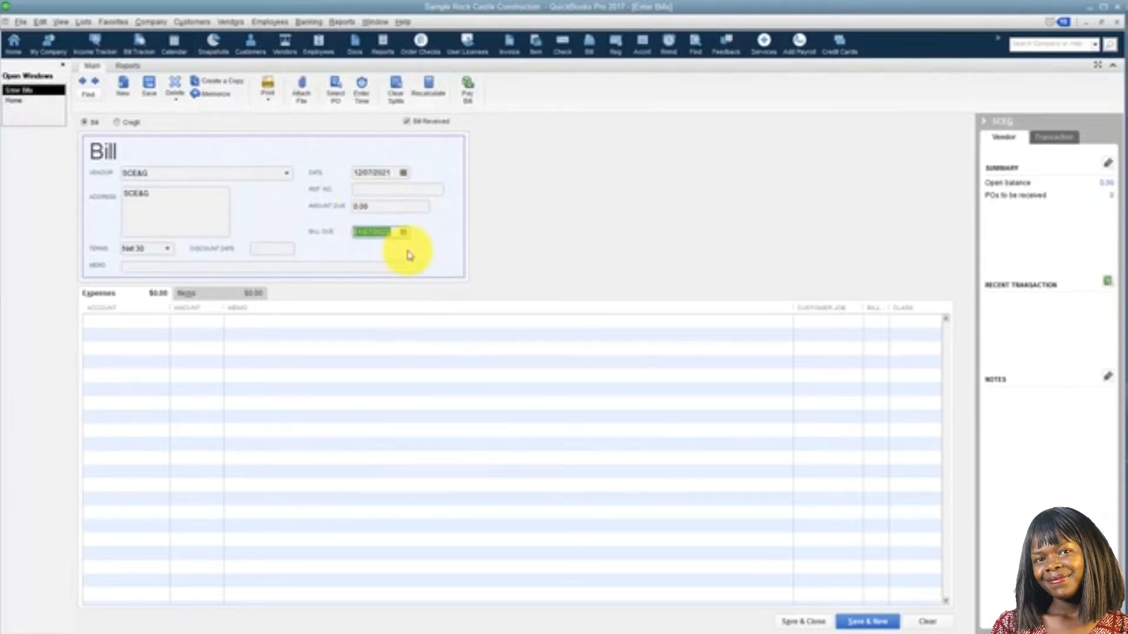
Enter 124567 as the bill's reference number and 257.63 as the amount due.
left_click(366, 189)
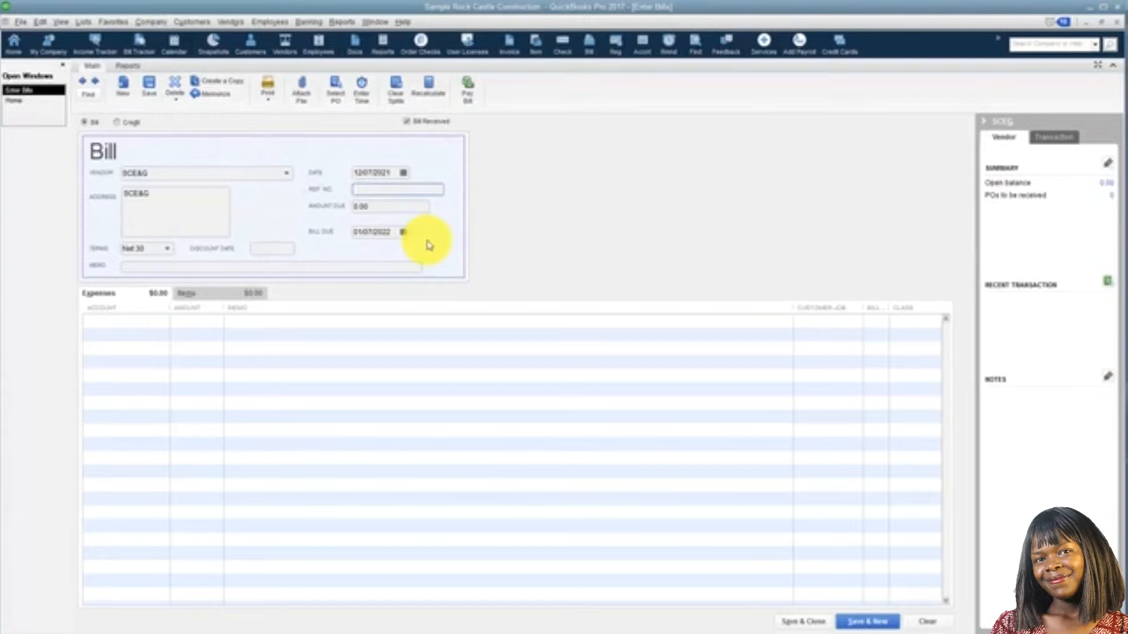
type("123456")
key("Tab")
type("124567")
key("Tab")
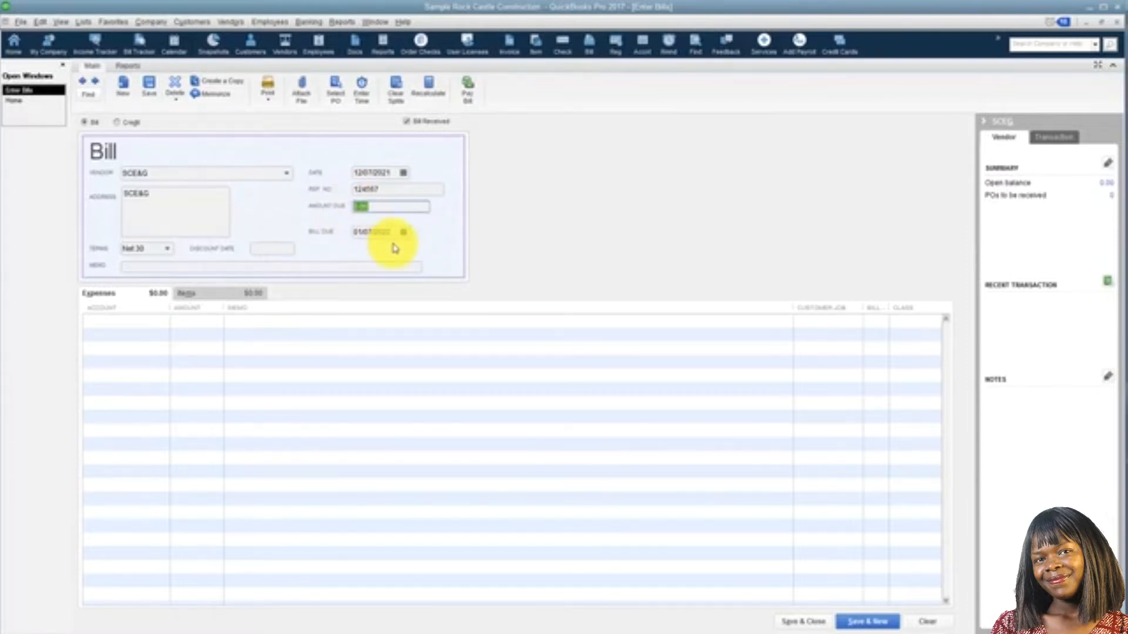
type("257.63")
key("Tab")
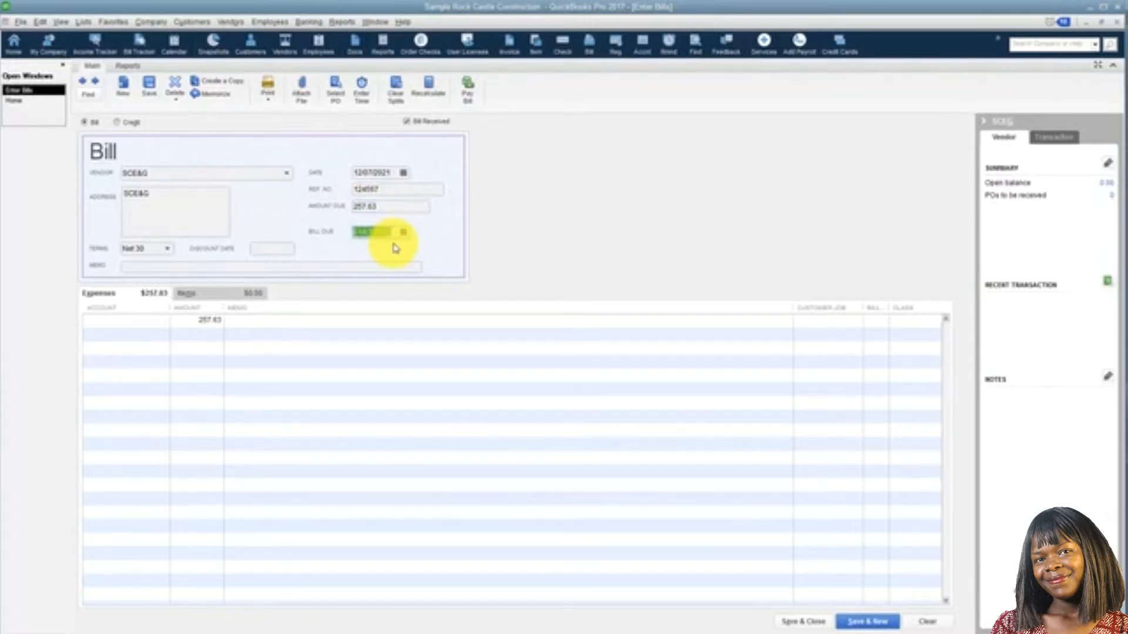
Assign the bill's first expense line to account 65110 Gas and Electric under Utilities.
left_click(168, 267)
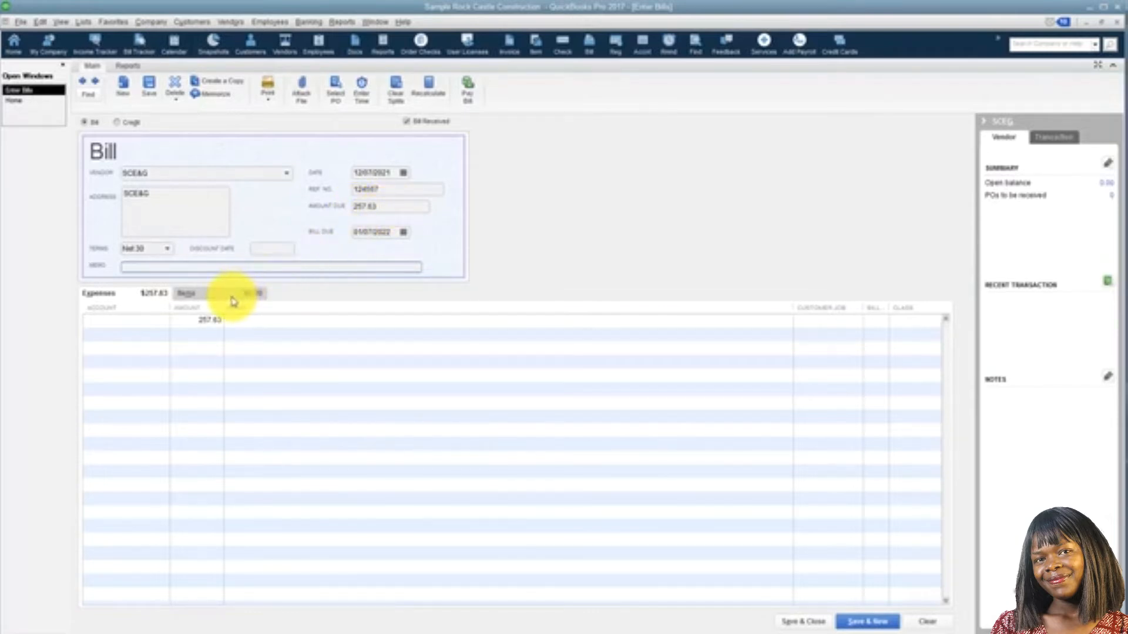
left_click(157, 321)
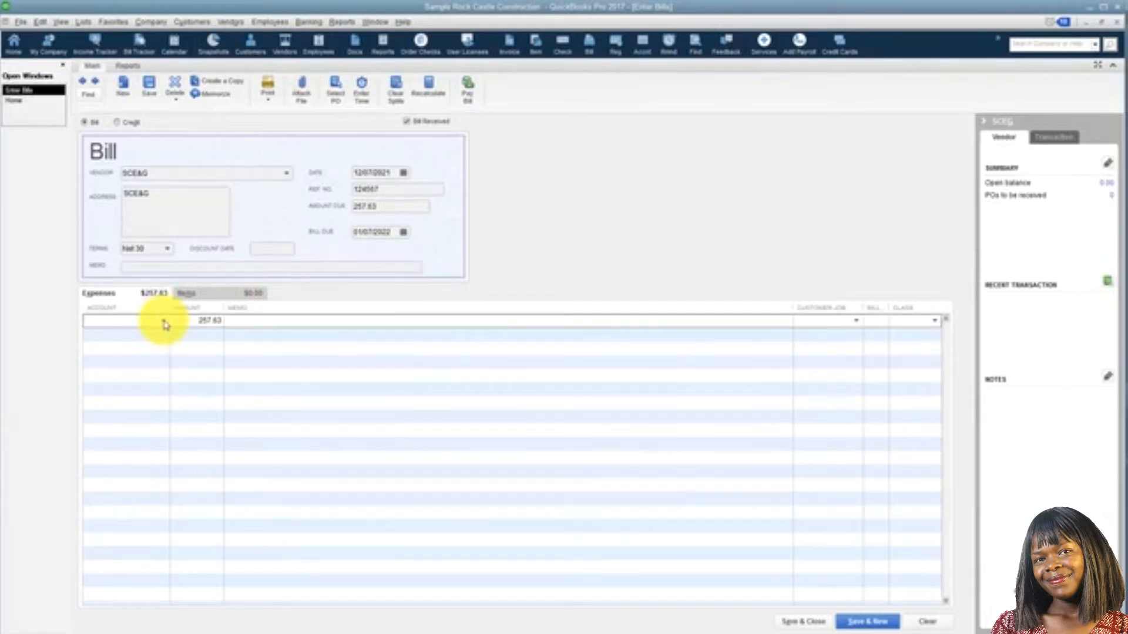
left_click(164, 321)
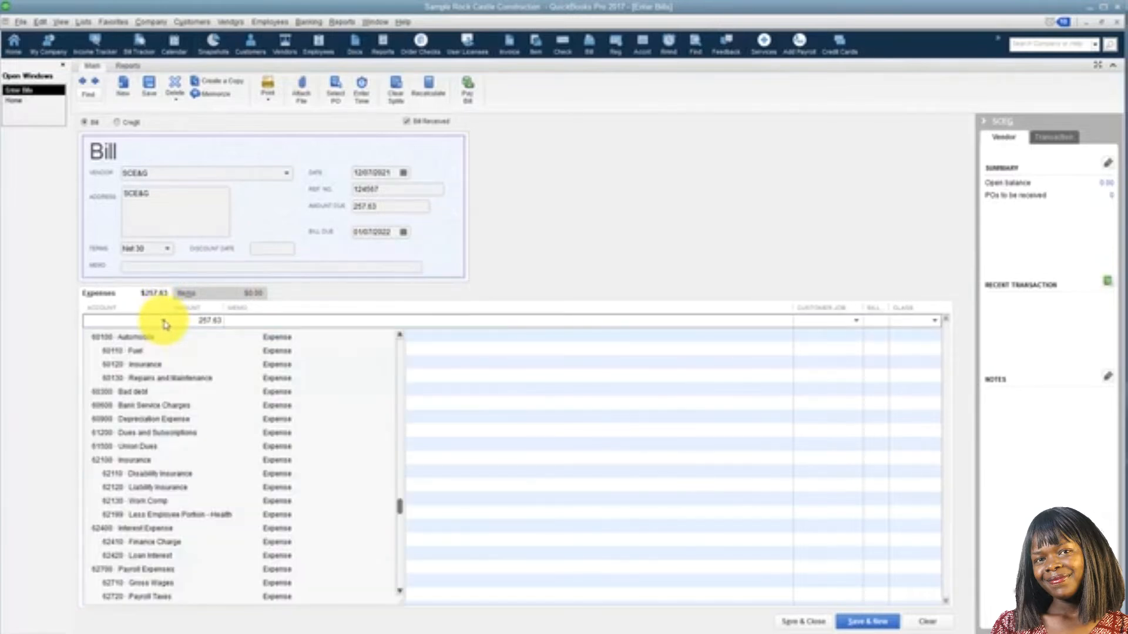
scroll(170, 362, "down", 14)
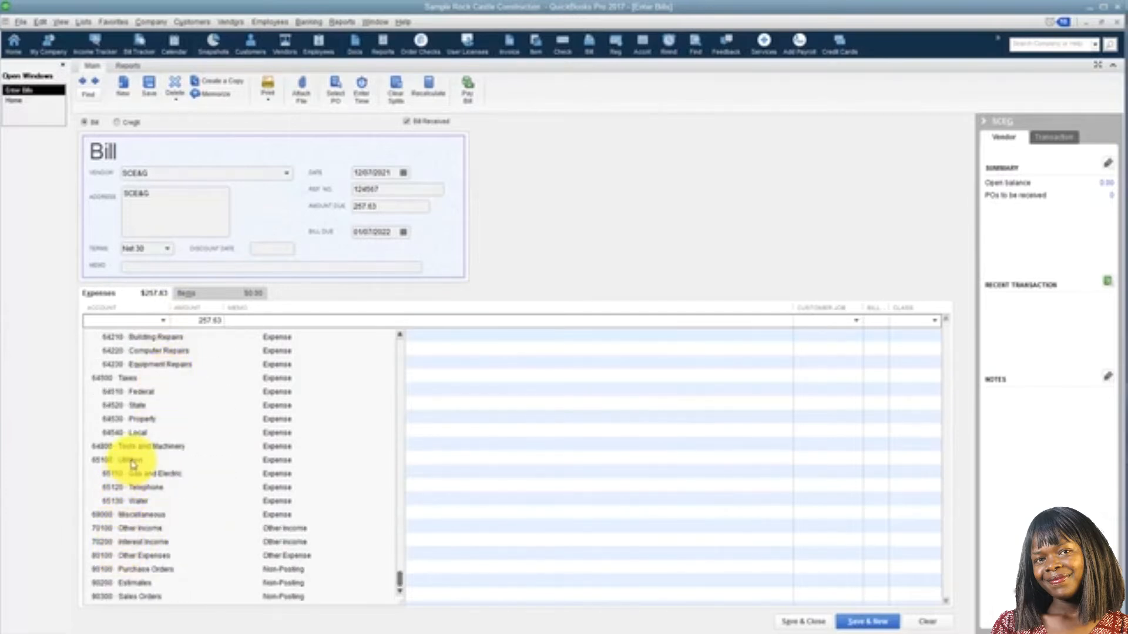
left_click(139, 473)
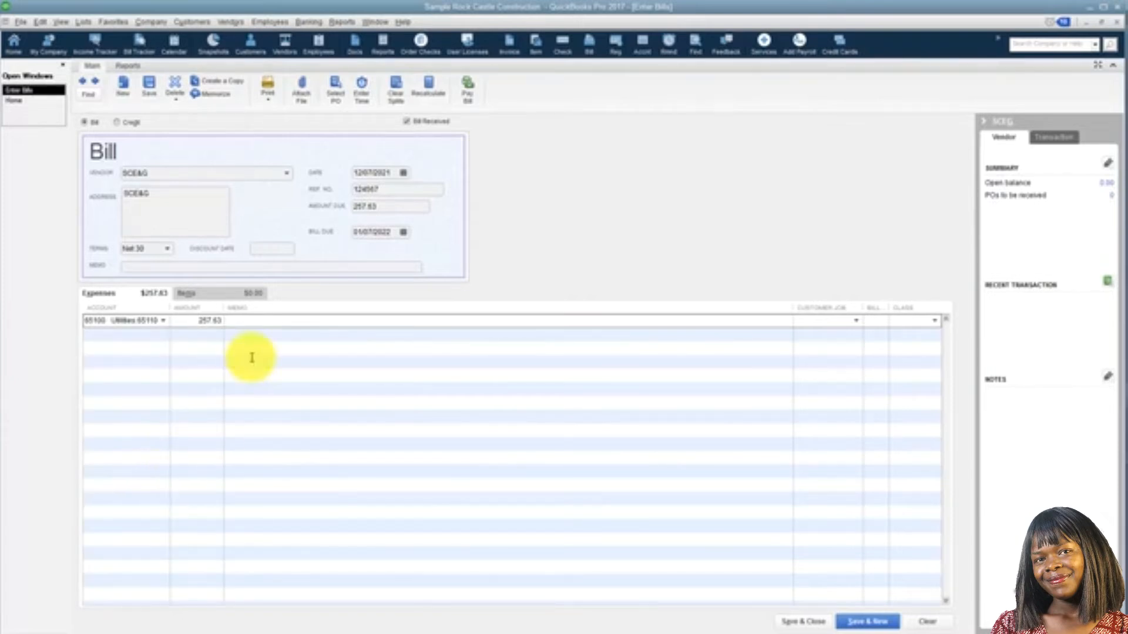
Try assigning the utilities expense line to the first customer's Sunroom job and turn off its billable mark.
left_click(257, 324)
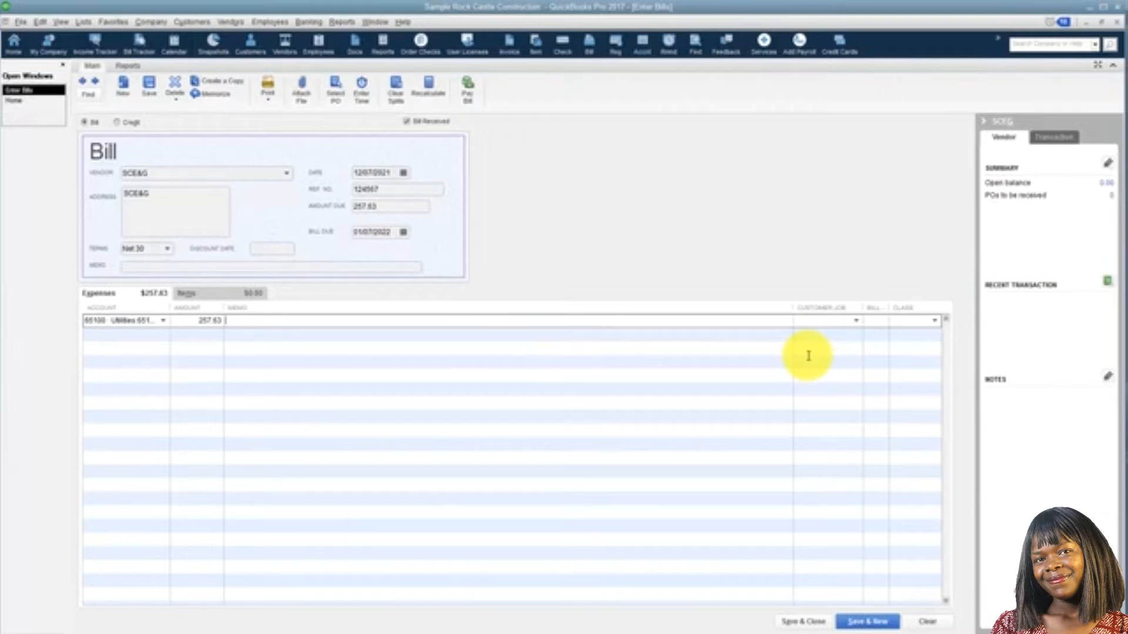
left_click(857, 322)
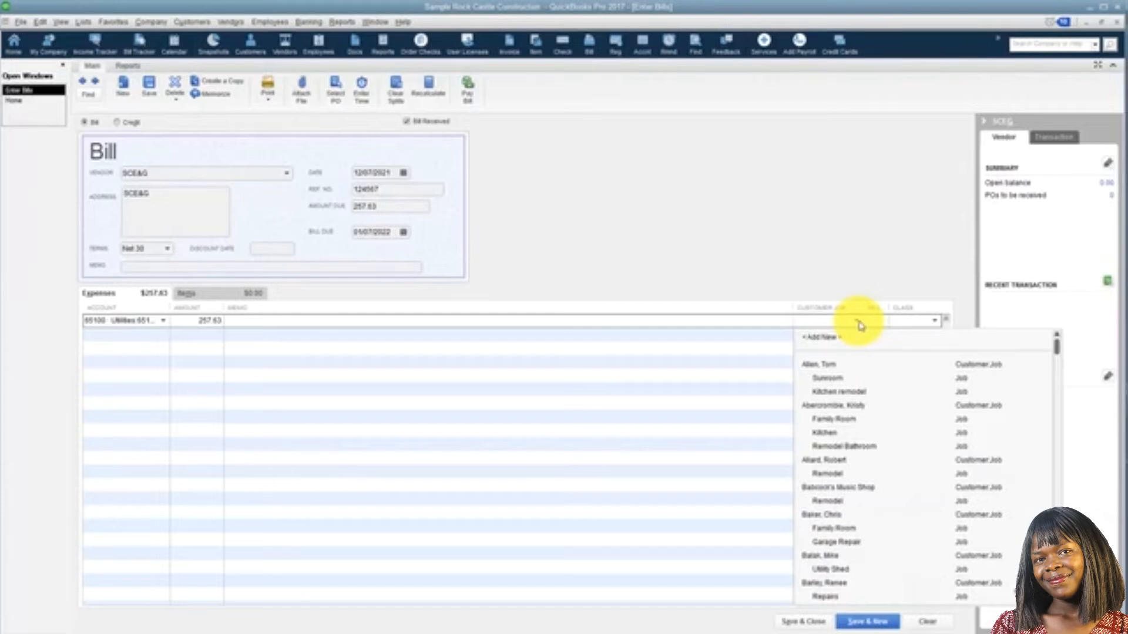
left_click(828, 379)
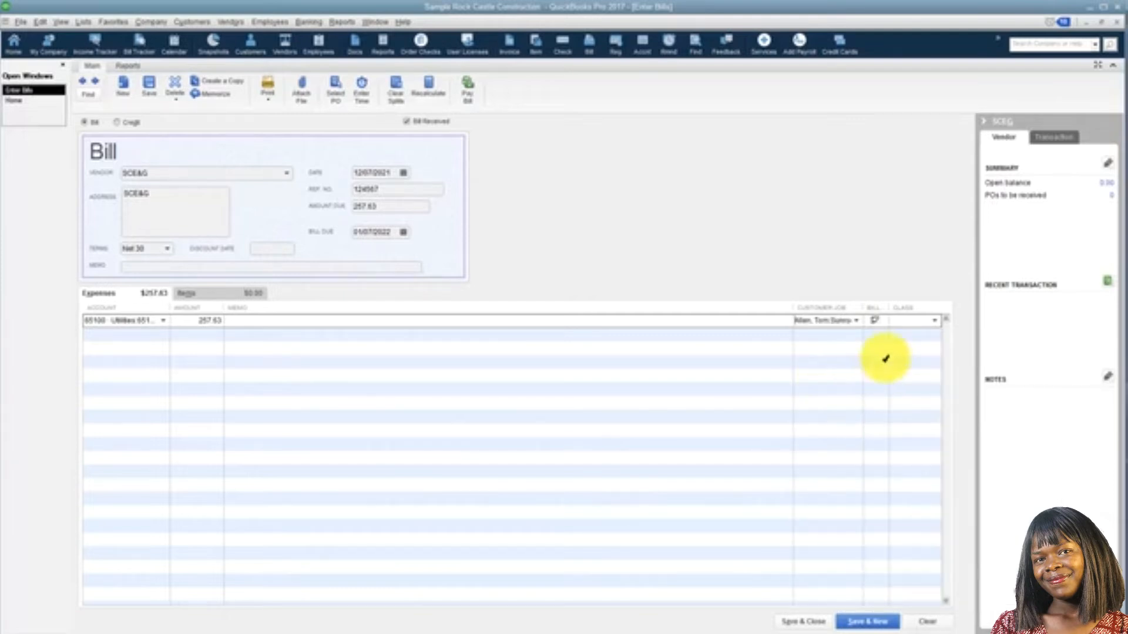
left_click(877, 321)
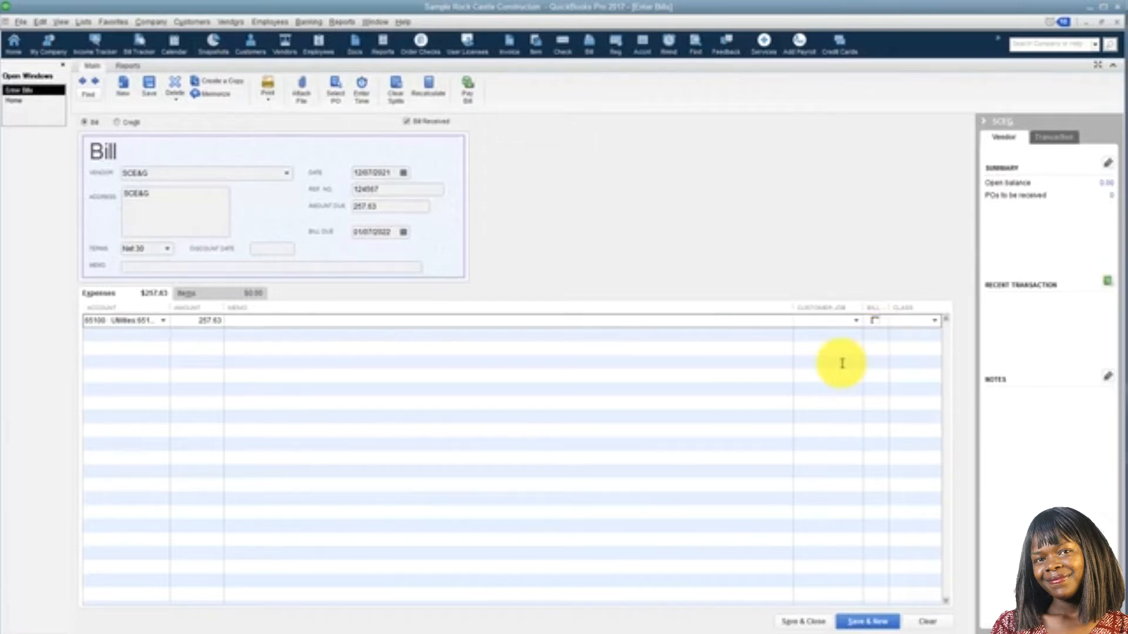
Review the Find Bills search form and the bill's delete and void options without applying any of them.
left_click(114, 351)
left_click(114, 353)
left_click(116, 365)
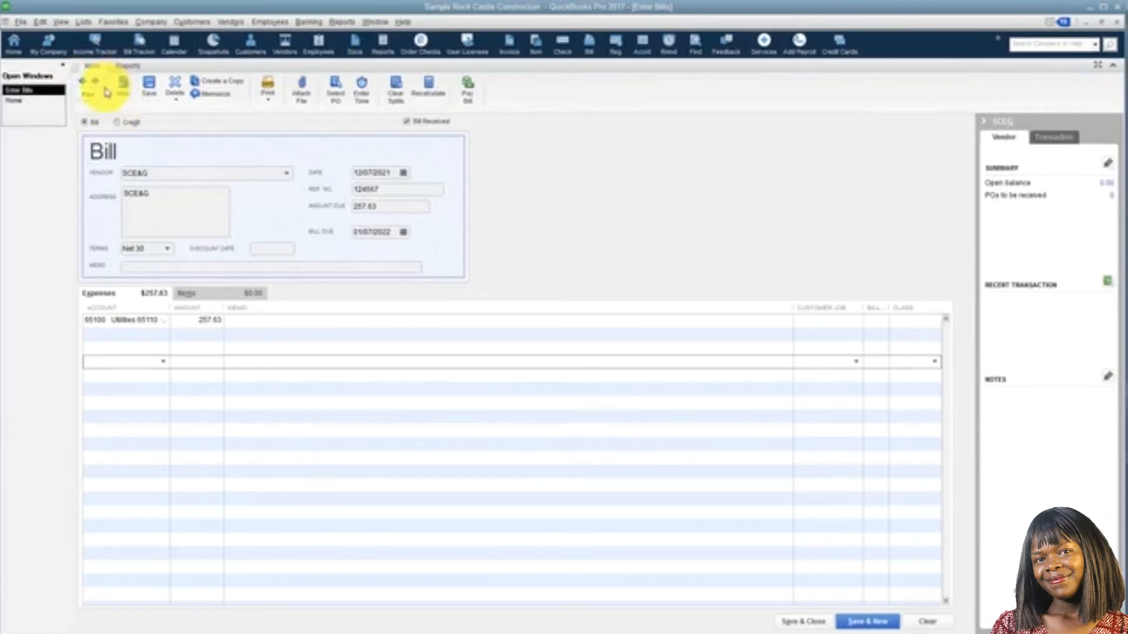
left_click(93, 101)
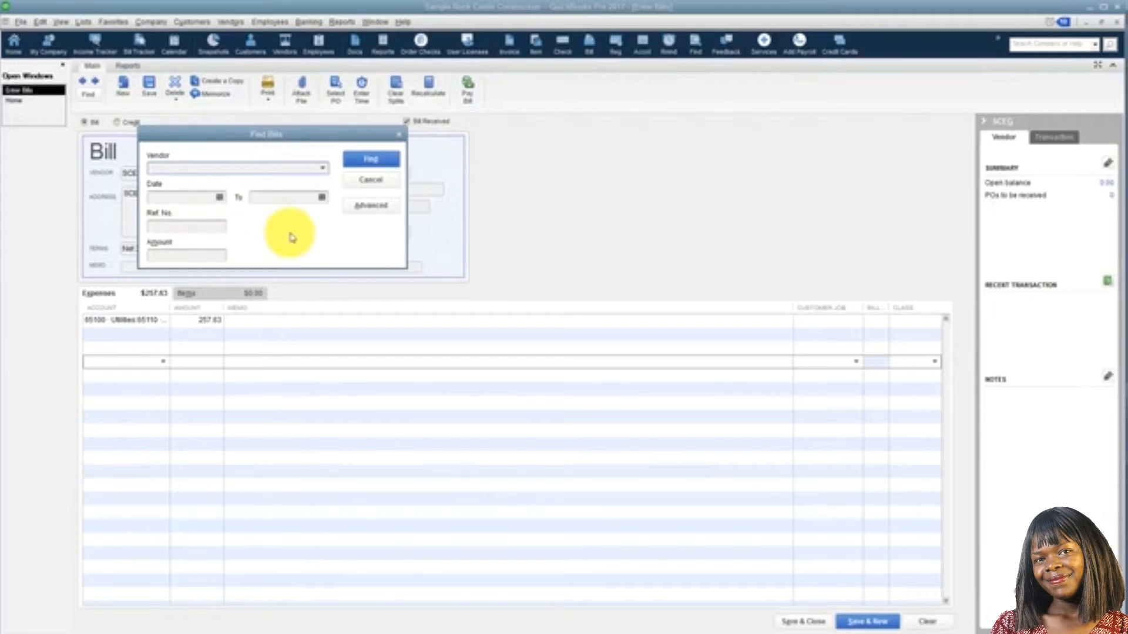
left_click(360, 183)
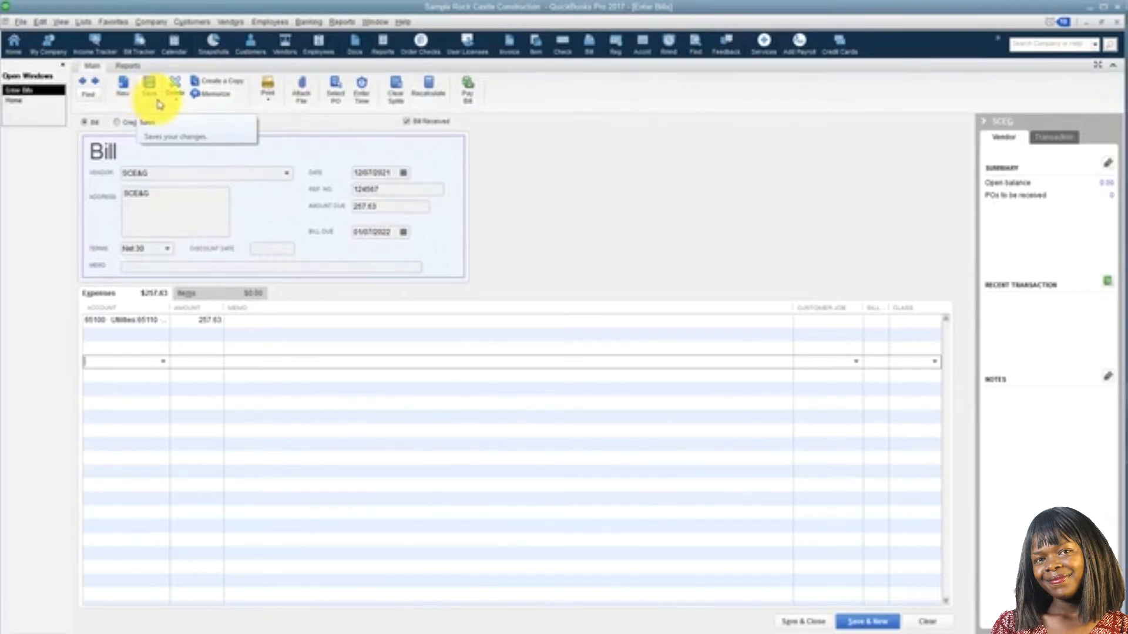
left_click(179, 104)
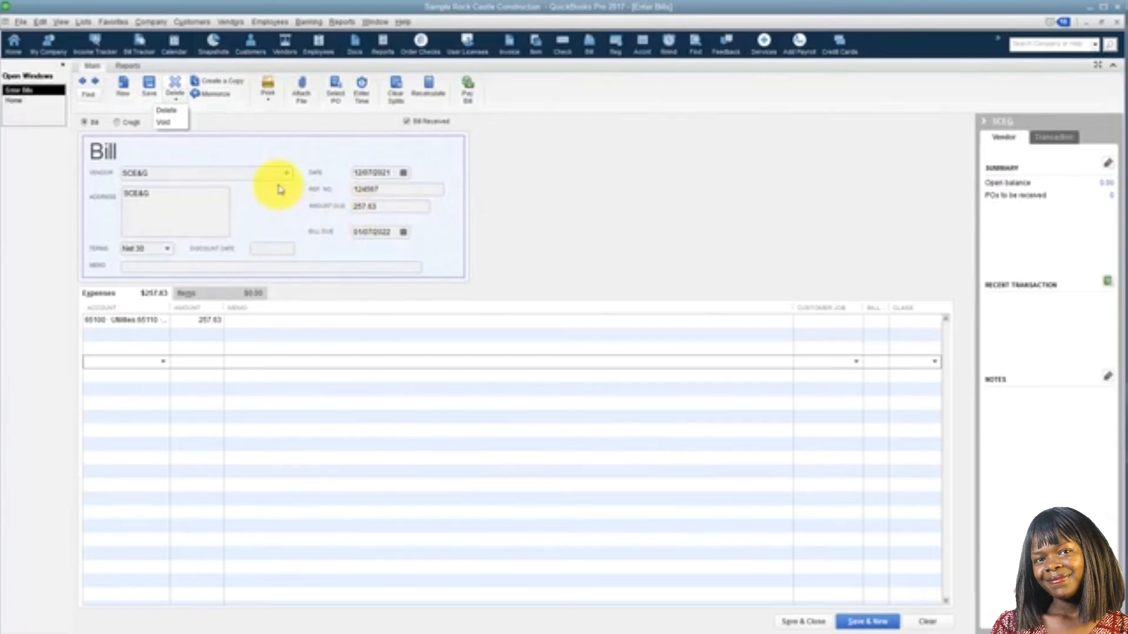
left_click(231, 127)
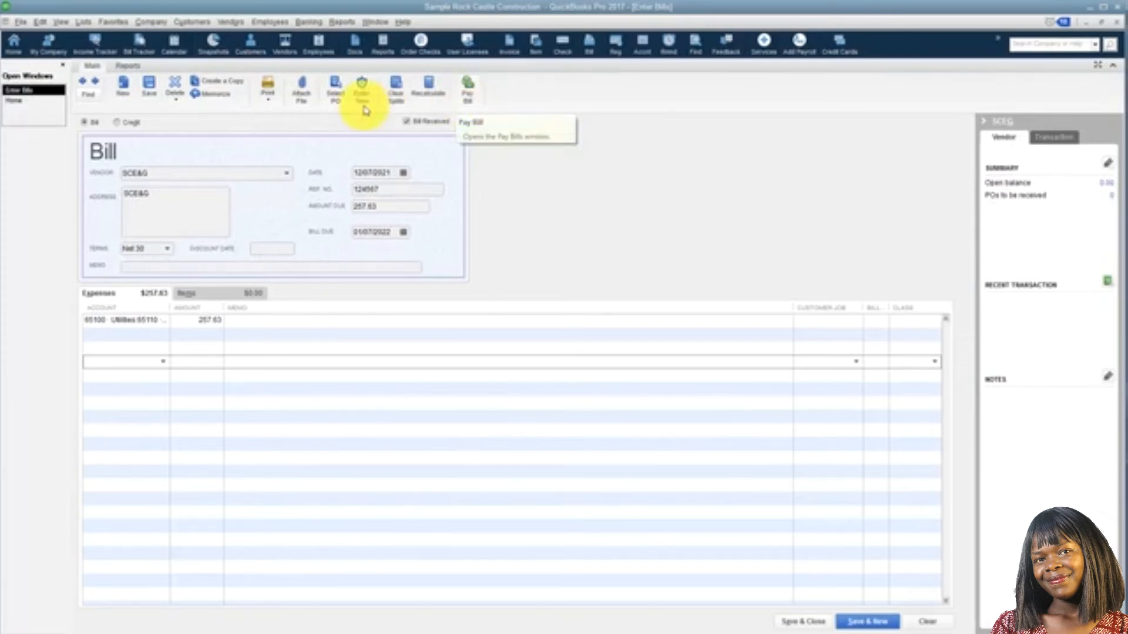
View the Vendor Balance Detail and Unpaid Bills Detail reports, returning to the SCE&G bill after each one.
left_click(127, 66)
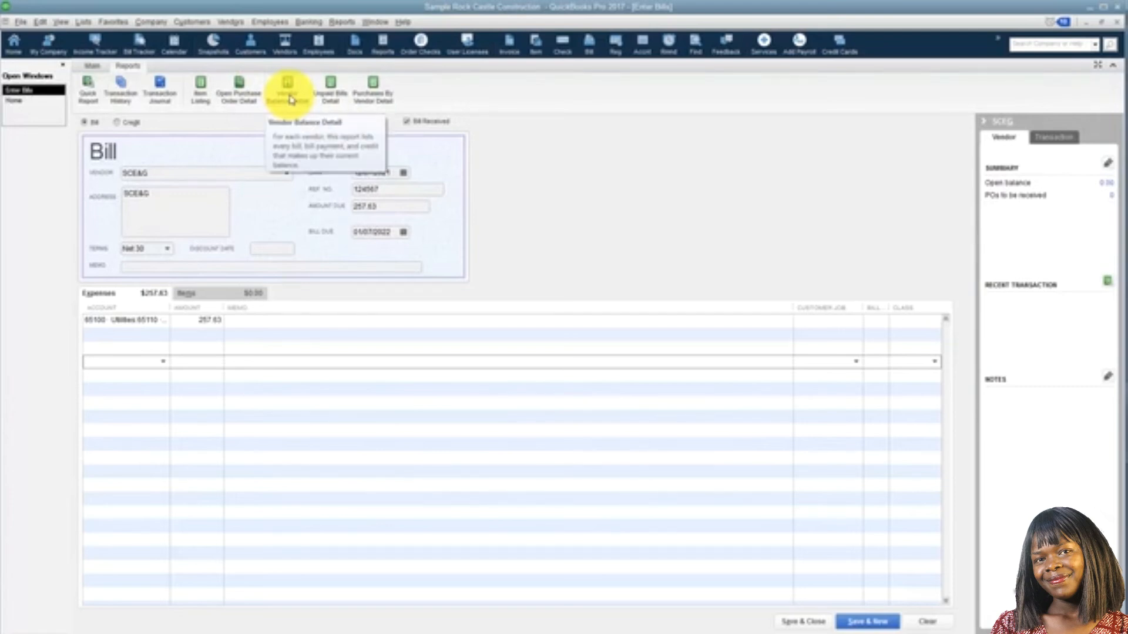
left_click(288, 97)
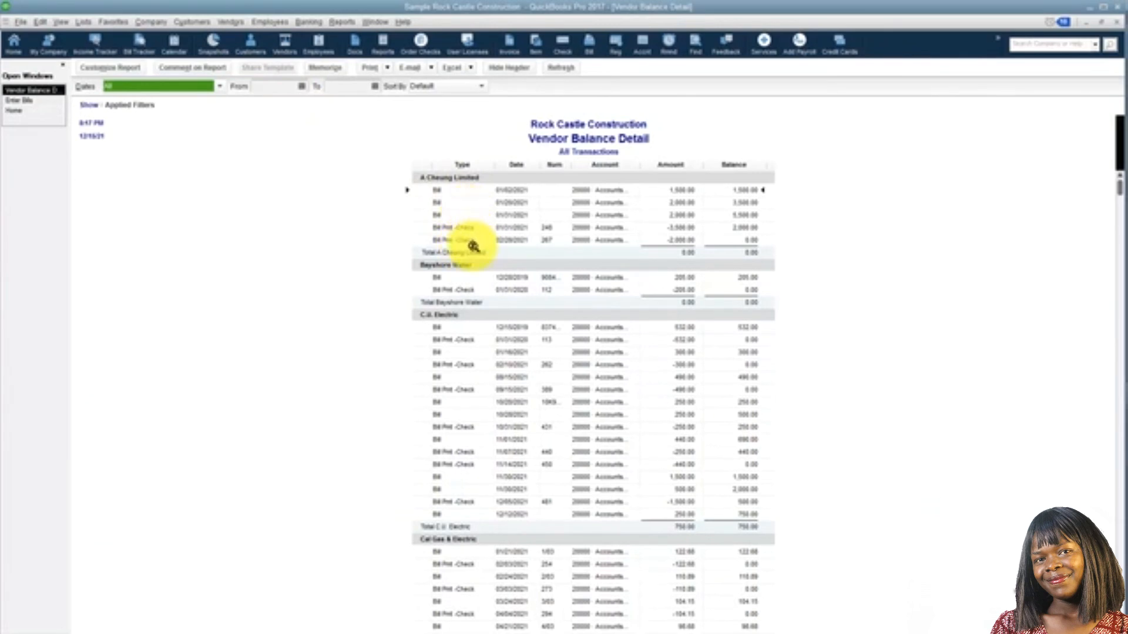
left_click(29, 100)
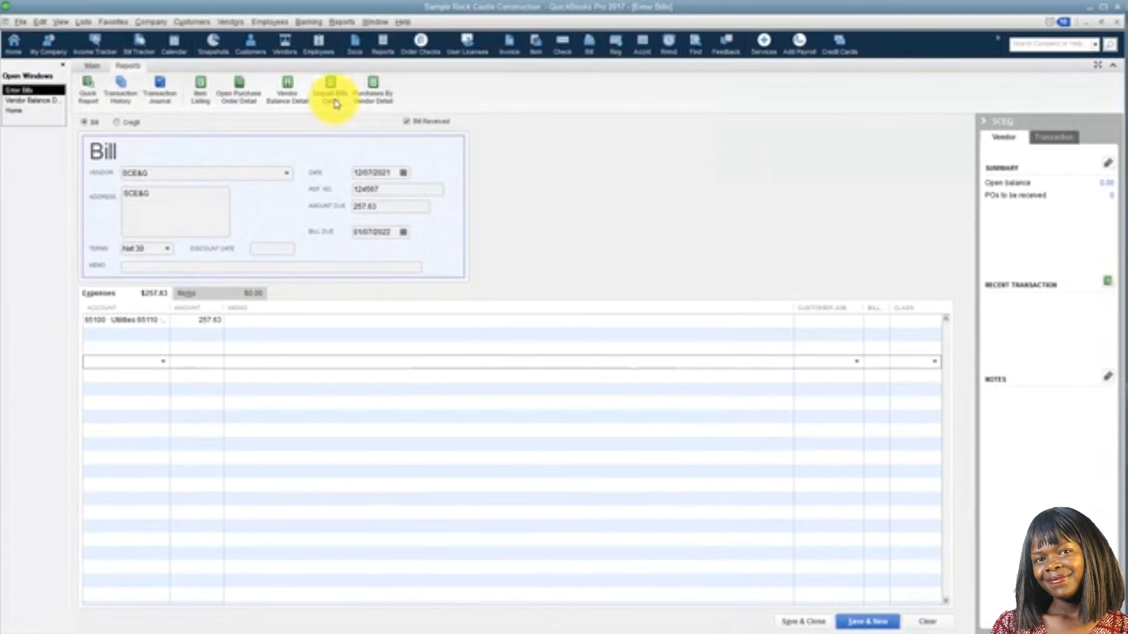
left_click(336, 104)
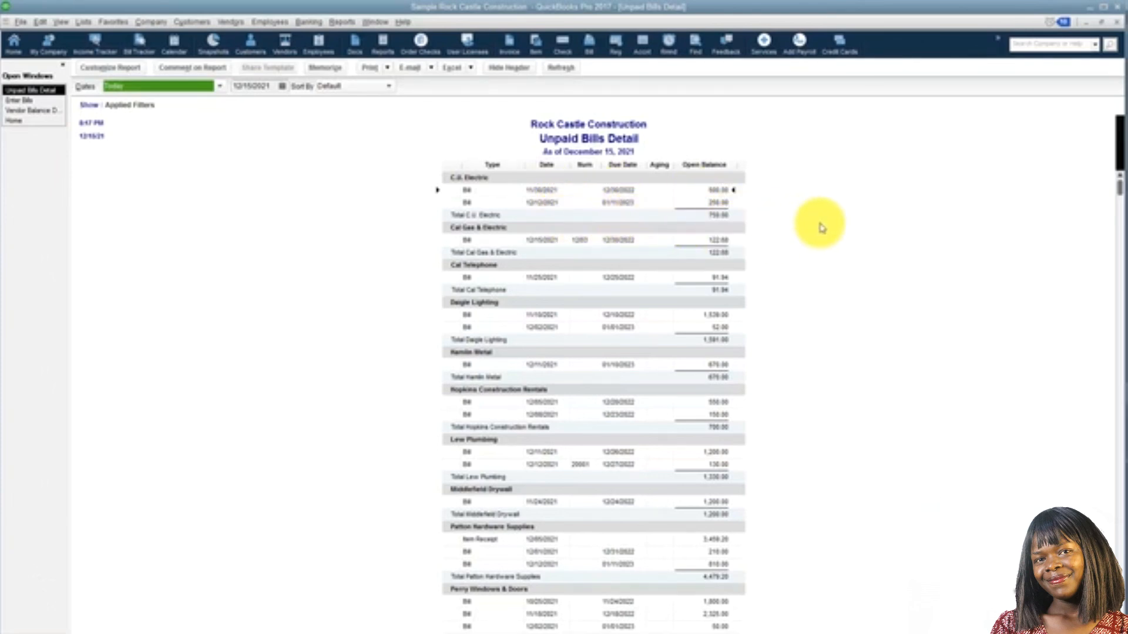
left_click(41, 101)
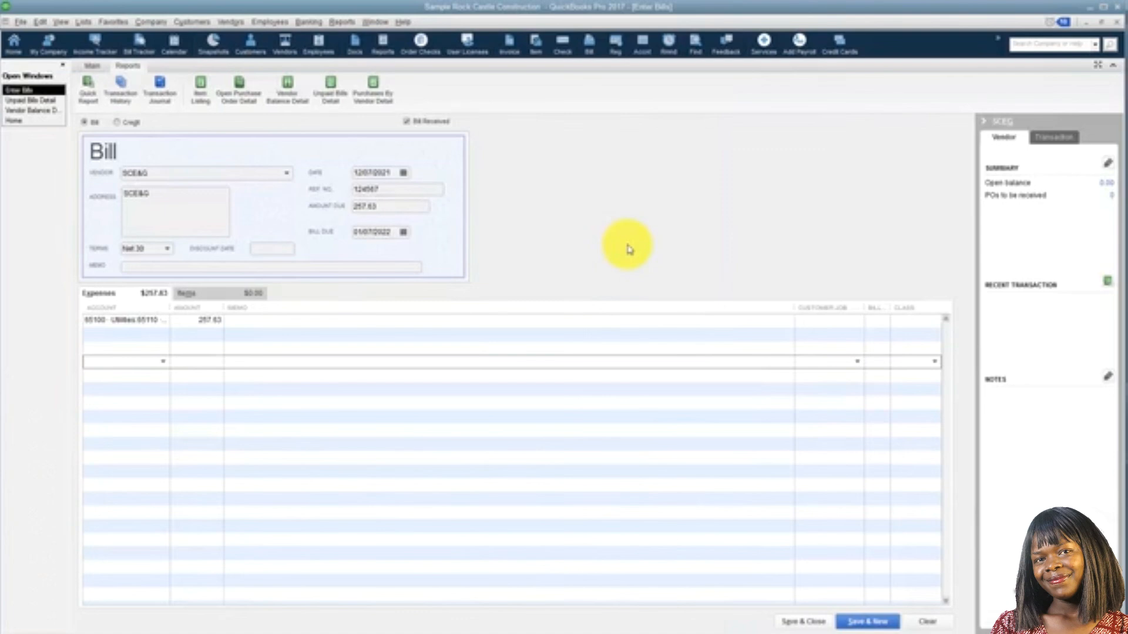
Save and close the SCE&G bill, keep the changed terms for this vendor, and return to the home page.
left_click(800, 623)
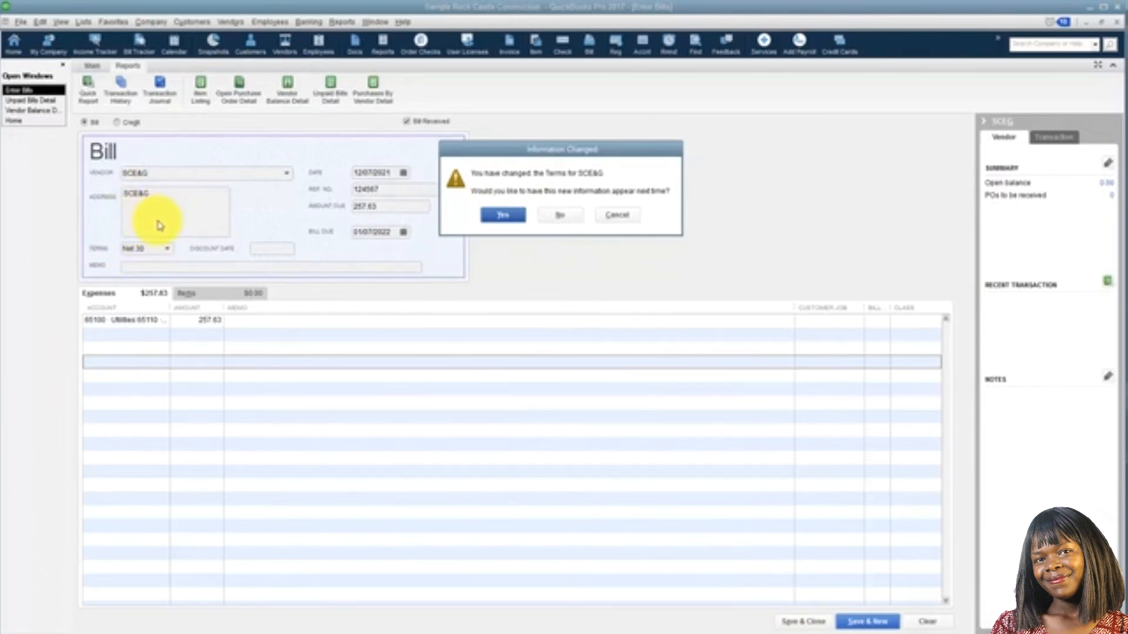
left_click(501, 216)
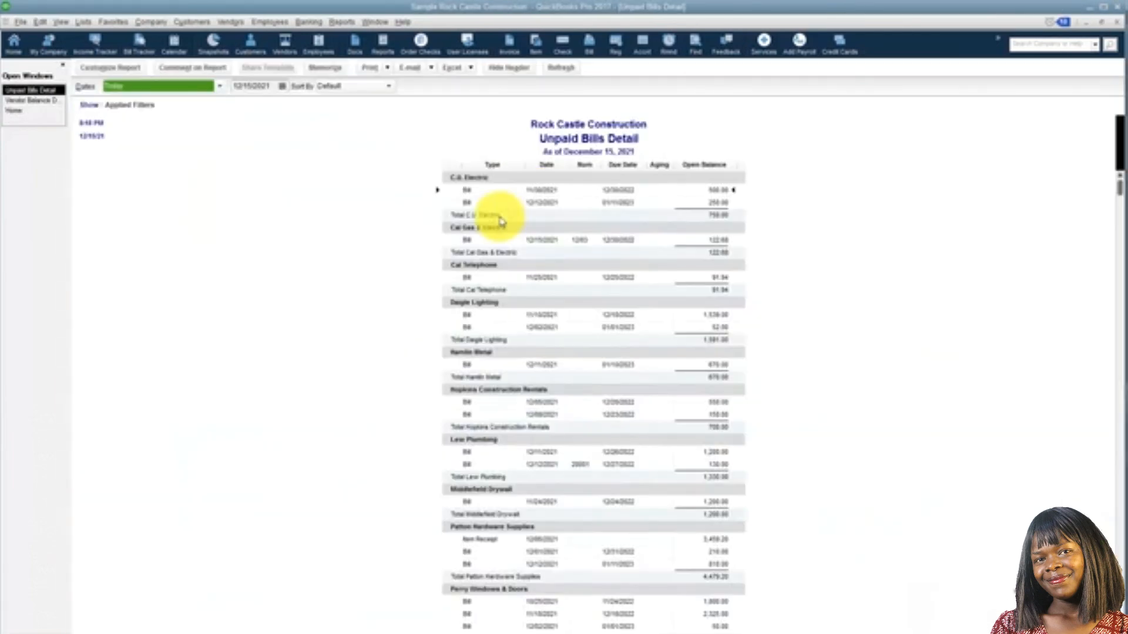
left_click(15, 111)
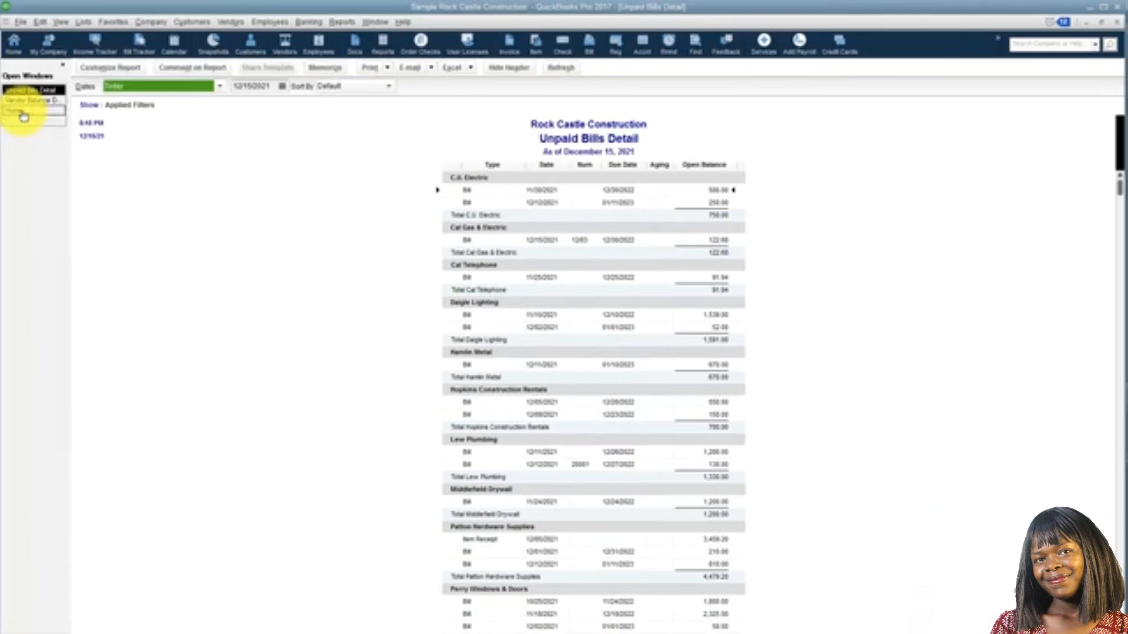